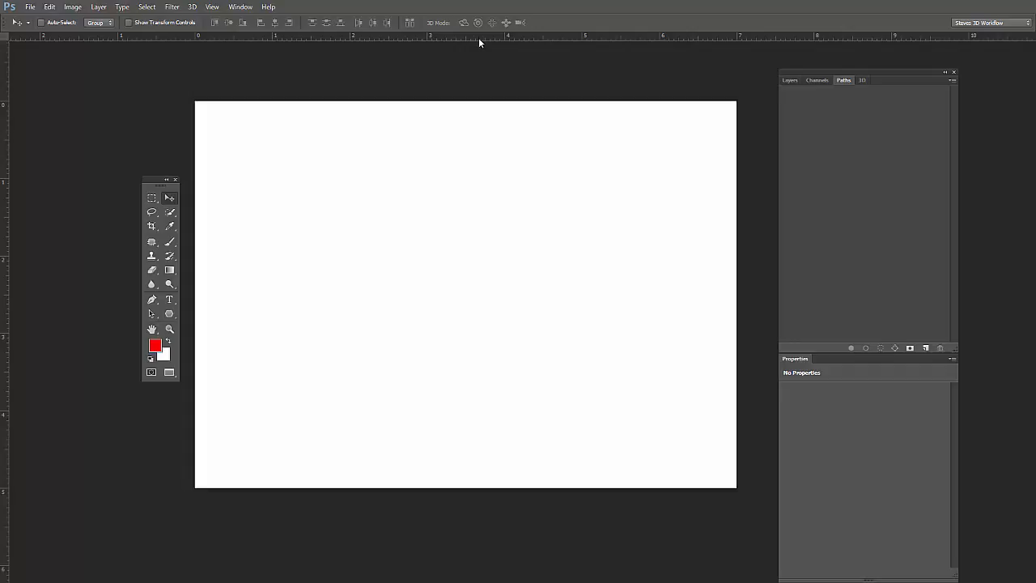
# Step: Place a horizontal guide at about 1.6 on the ruler and vertical guides at about 10 and −0.6, either side of the page
pyautogui.moveTo(479, 37); pyautogui.dragTo(479, 223)
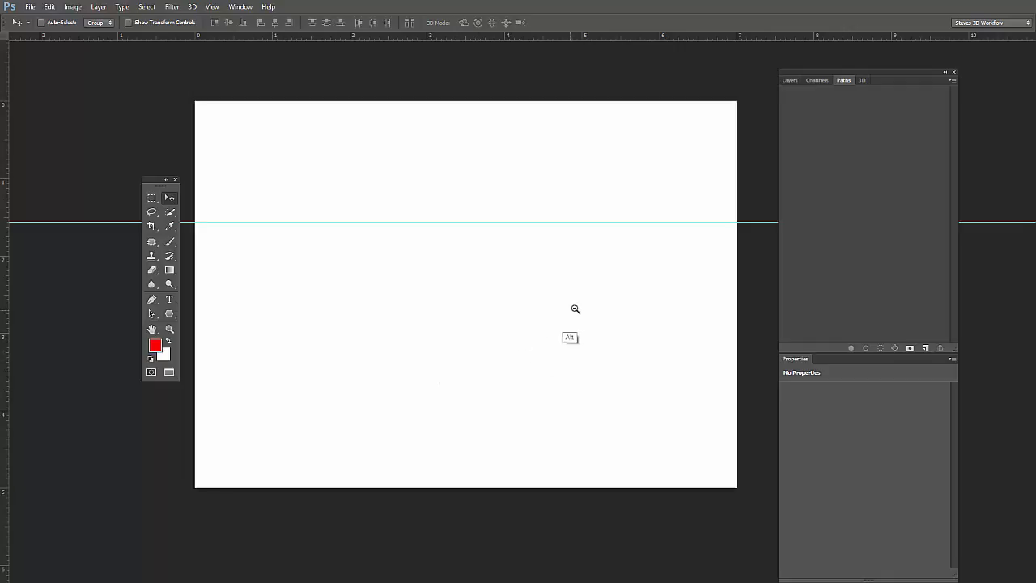
pyautogui.moveTo(580, 307); pyautogui.dragTo(502, 314)
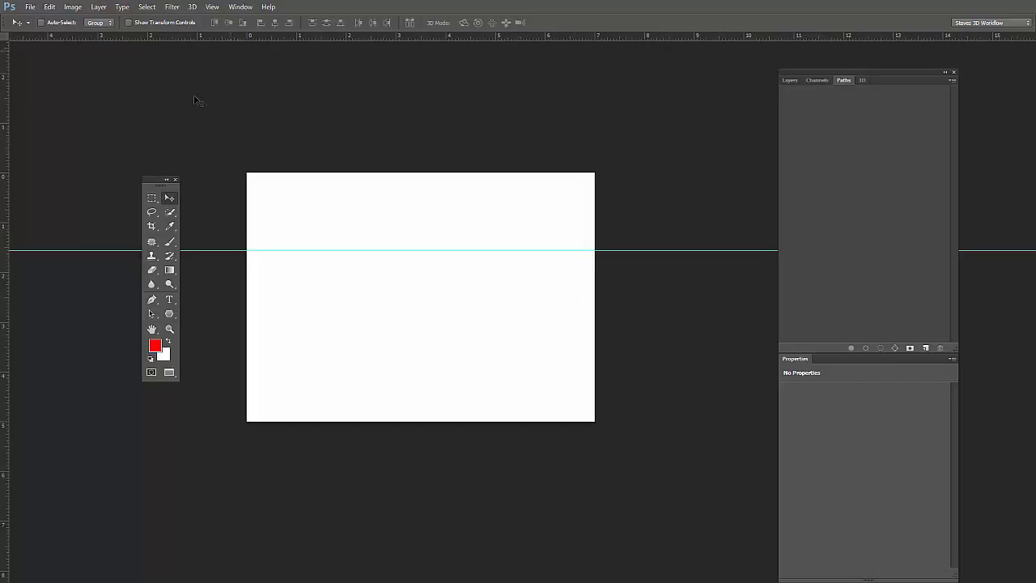
pyautogui.moveTo(152, 185)
pyautogui.mouseDown()
pyautogui.moveTo(152, 166)
pyautogui.moveTo(156, 174)
pyautogui.mouseUp()
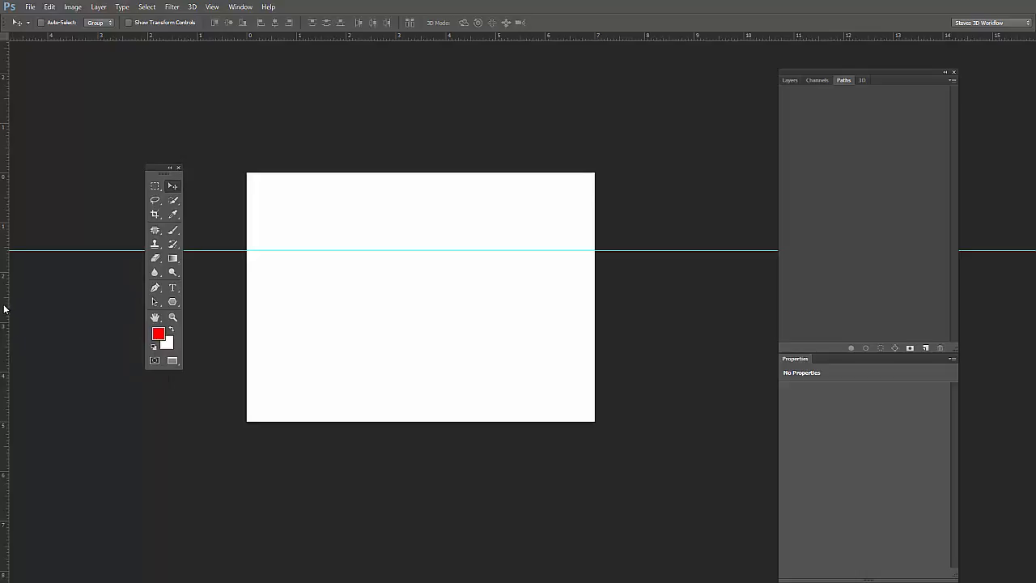
pyautogui.moveTo(4, 308); pyautogui.dragTo(767, 299)
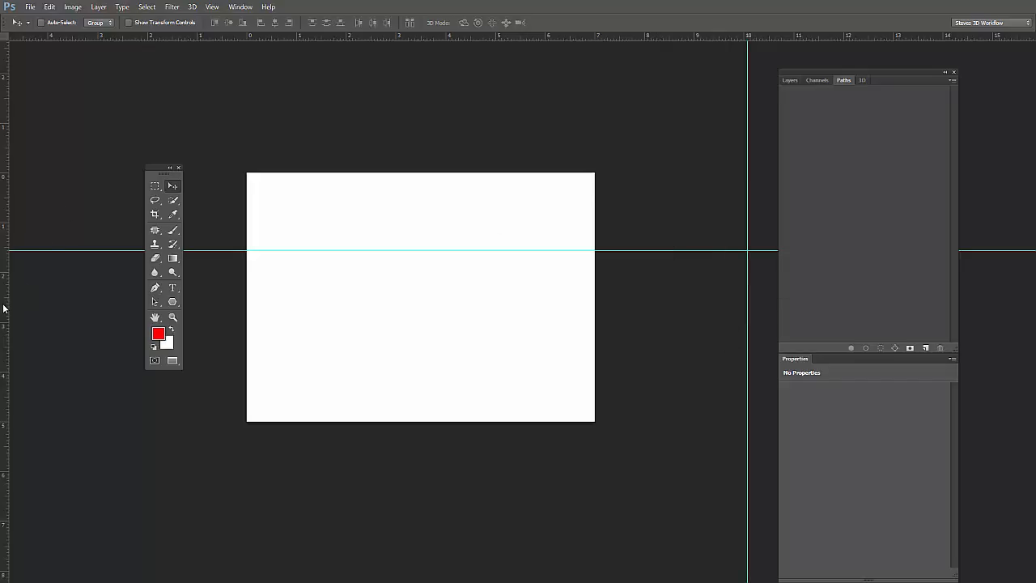
pyautogui.moveTo(5, 307); pyautogui.dragTo(217, 281)
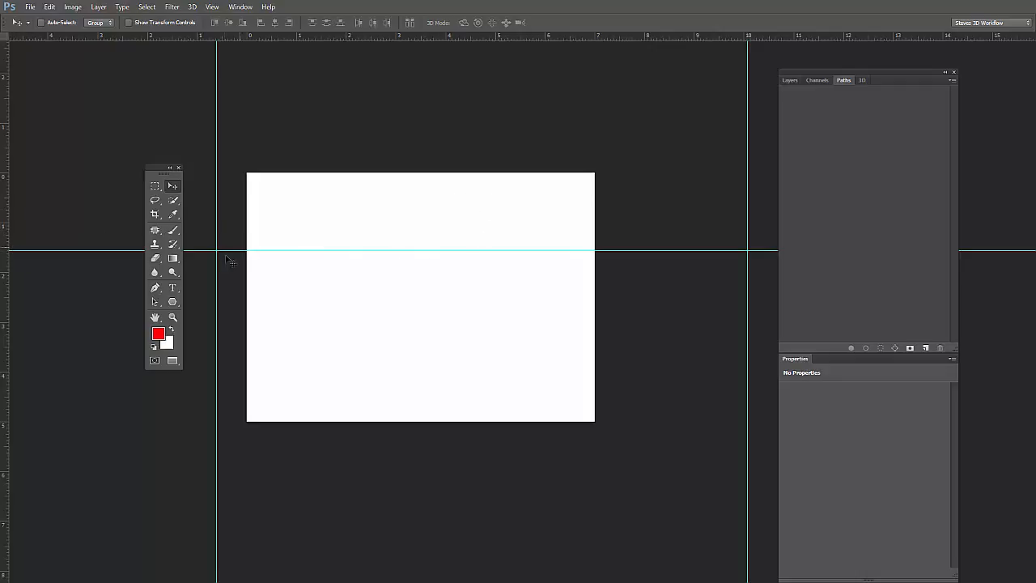
# Step: Set up the Polygon tool with 99 sides and the Star option, indenting sides by 99%
pyautogui.keyDown('alt'); pyautogui.click(509, 286); pyautogui.keyUp('alt')
pyautogui.moveTo(485, 289); pyautogui.dragTo(487, 291)
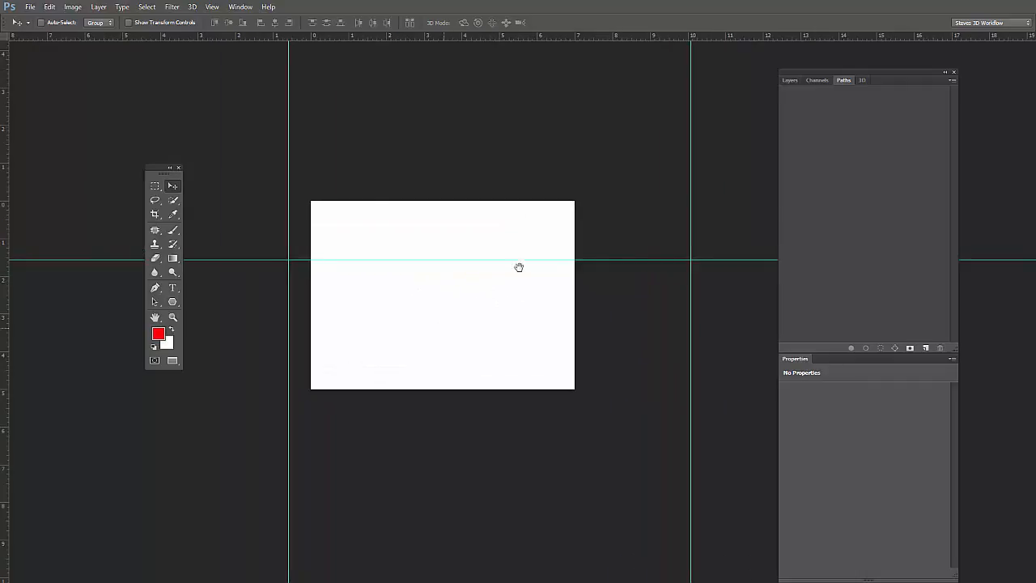
pyautogui.moveTo(442, 328); pyautogui.dragTo(486, 318)
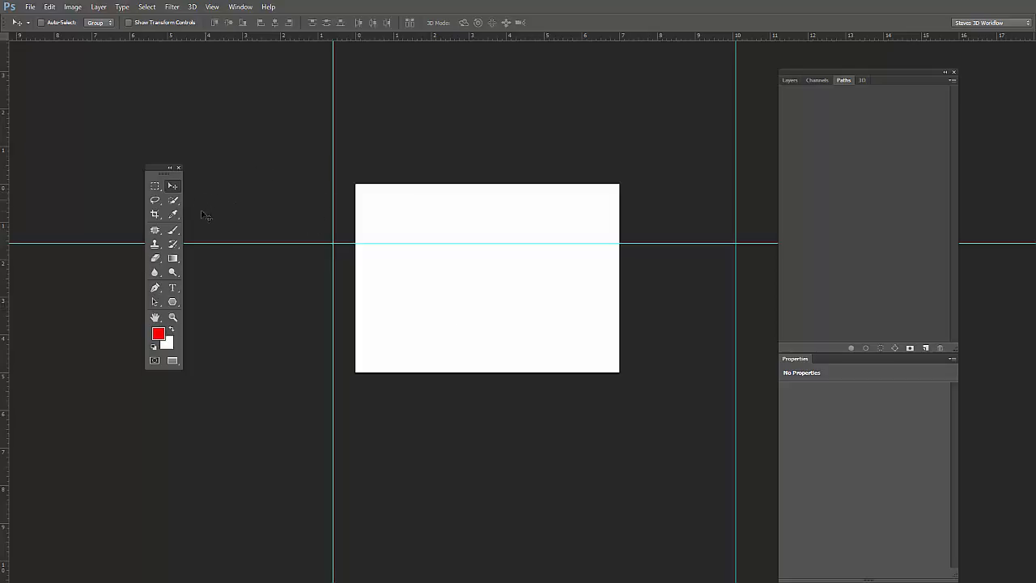
pyautogui.click(173, 302)
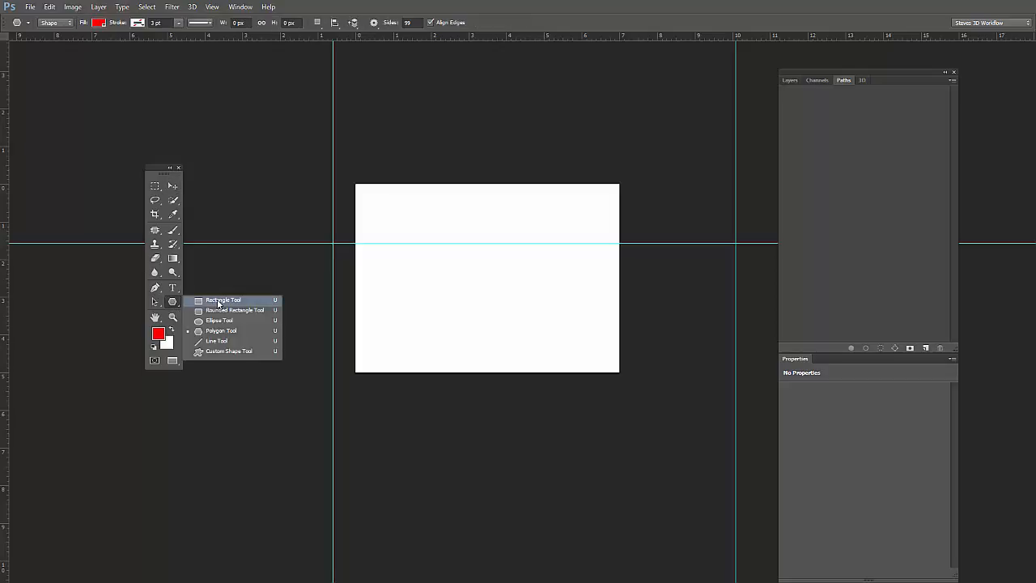
pyautogui.click(223, 330)
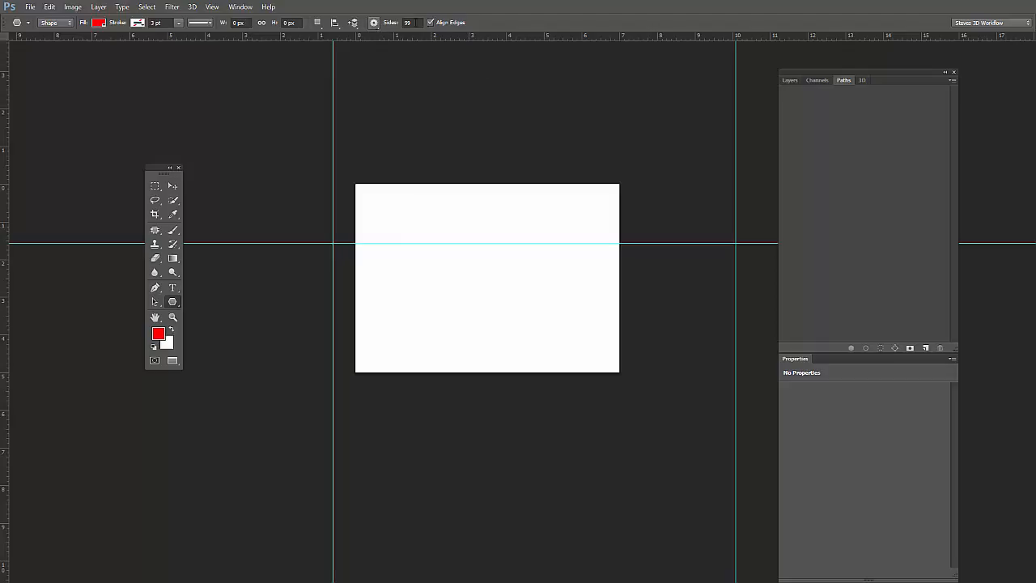
pyautogui.click(374, 23)
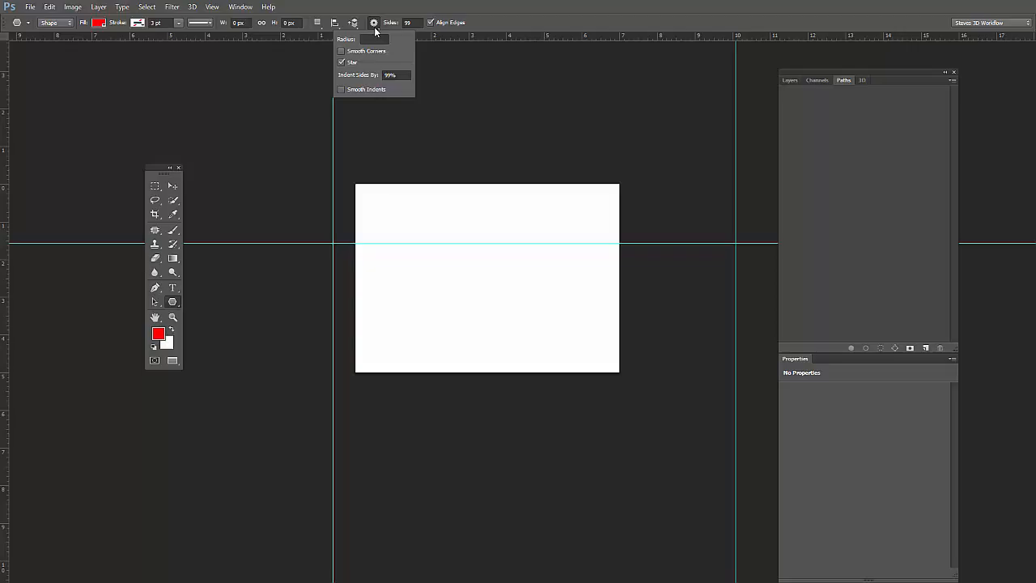
pyautogui.click(340, 64)
pyautogui.click(340, 63)
pyautogui.click(341, 63)
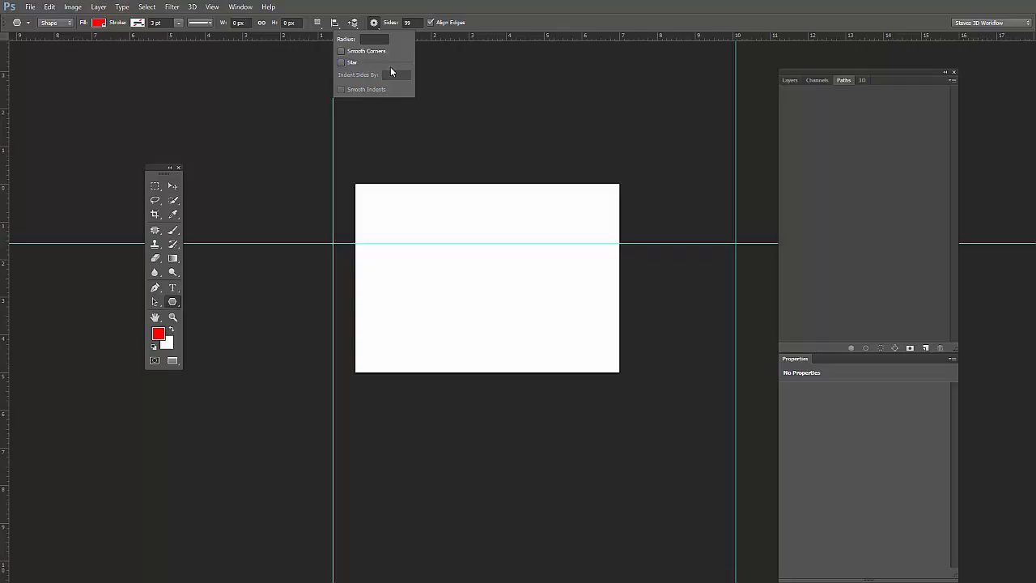
pyautogui.click(341, 62)
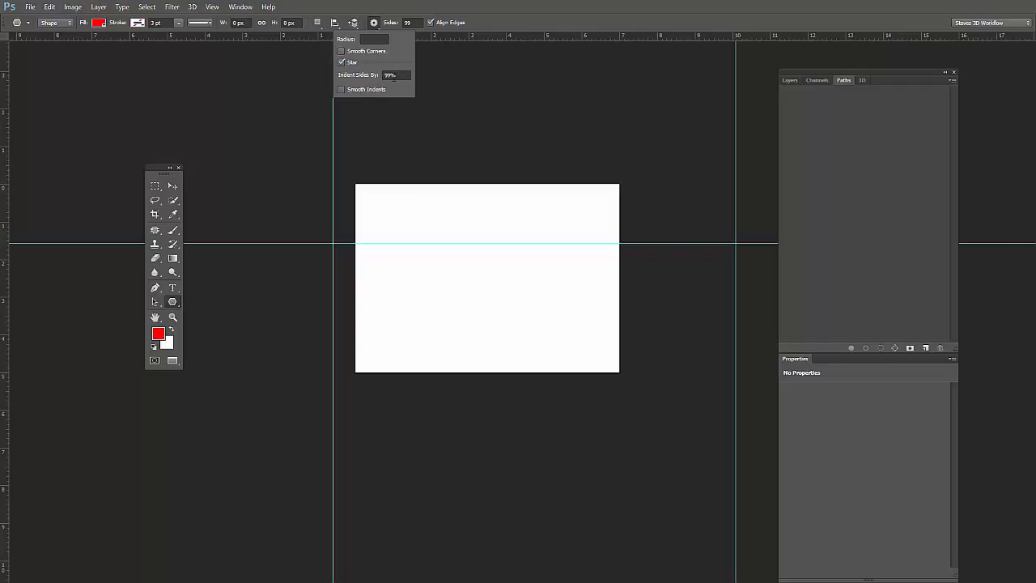
pyautogui.click(483, 22)
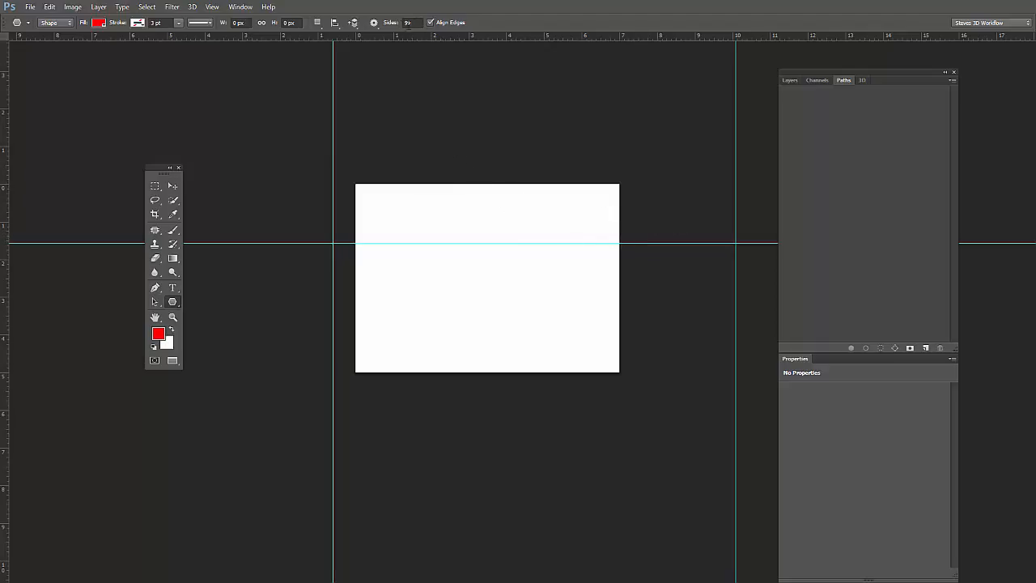
# Step: Add a new layer above the "right side" layer and name it "left side"
pyautogui.moveTo(857, 75); pyautogui.dragTo(921, 76)
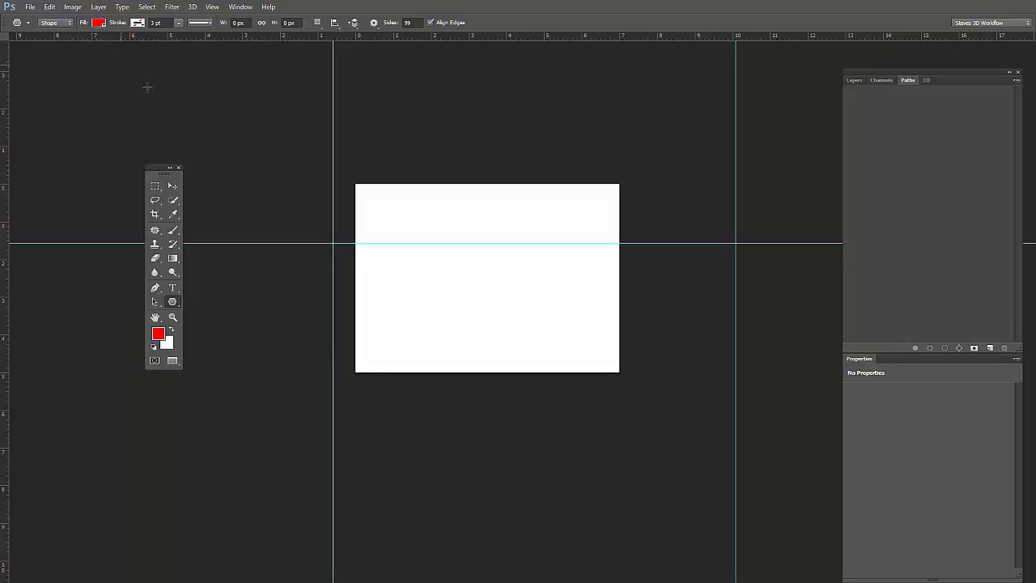
pyautogui.click(855, 81)
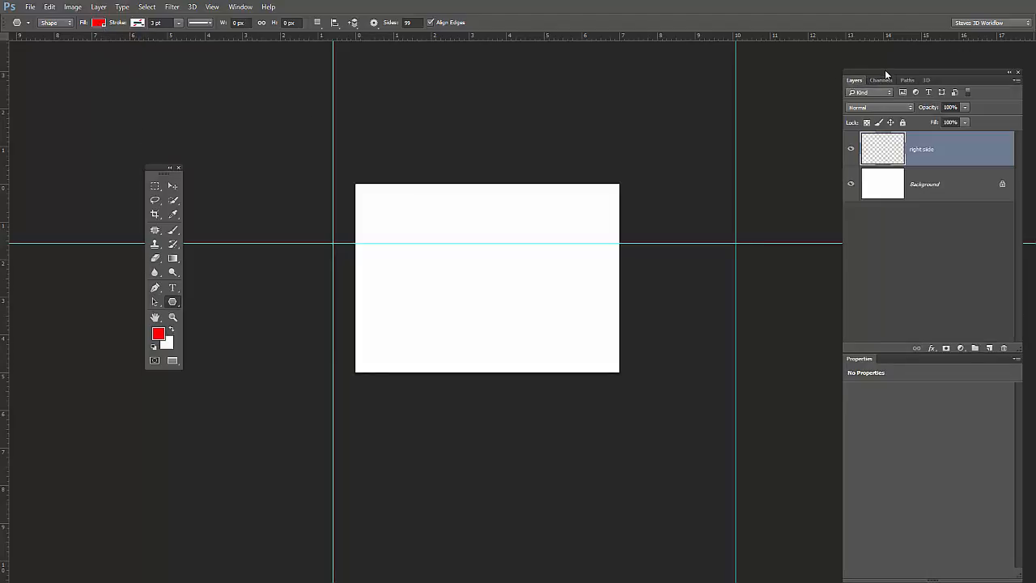
pyautogui.moveTo(884, 70); pyautogui.dragTo(817, 68)
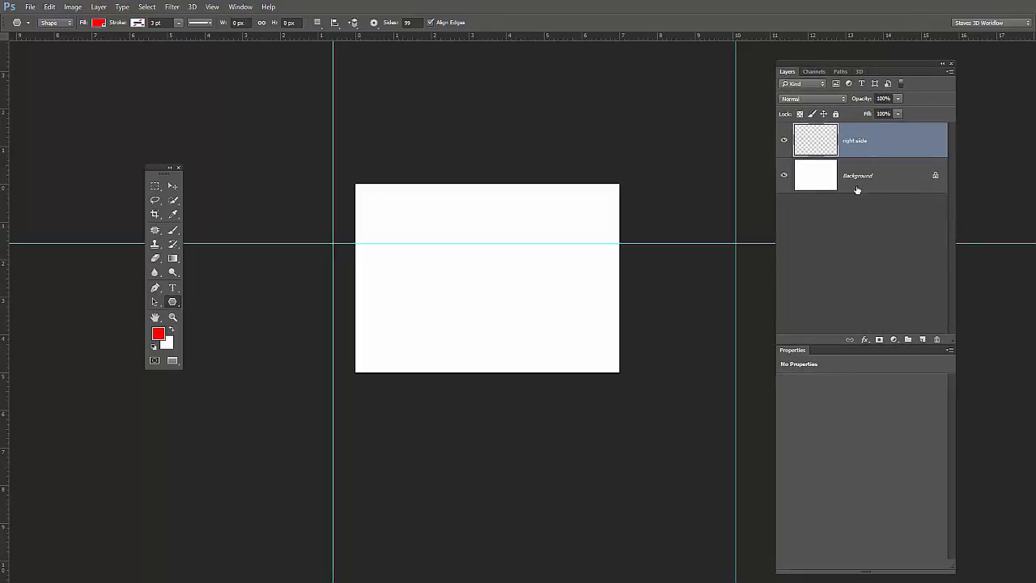
pyautogui.click(922, 340)
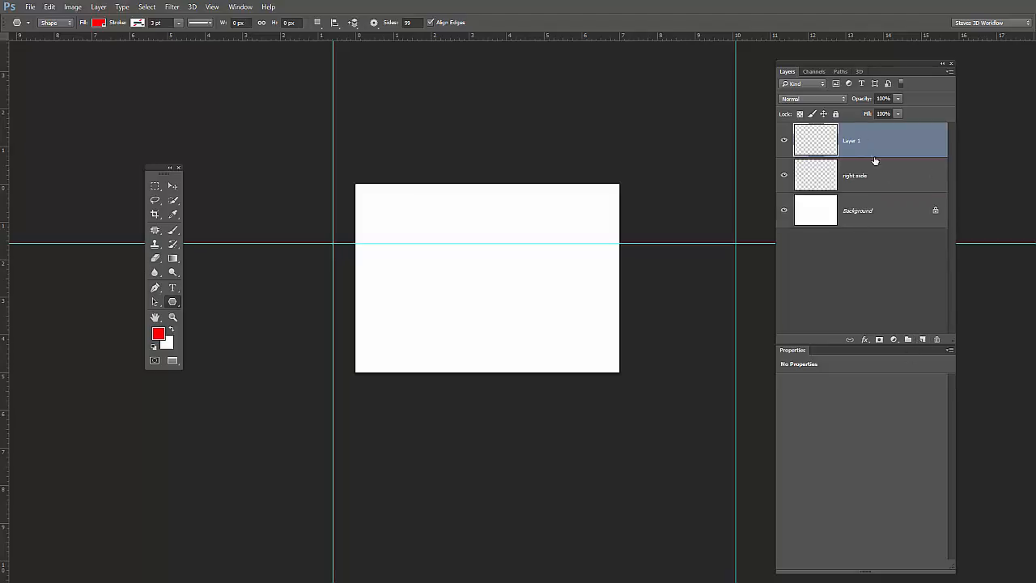
pyautogui.doubleClick(850, 141)
pyautogui.doubleClick(854, 140)
pyautogui.click(977, 273)
pyautogui.doubleClick(850, 142)
pyautogui.press('BackSpace')
# Step: On the "right side" layer, draw a star about 10665 px wide, centred where the horizontal guide meets the right-hand vertical guide
pyautogui.click(867, 190)
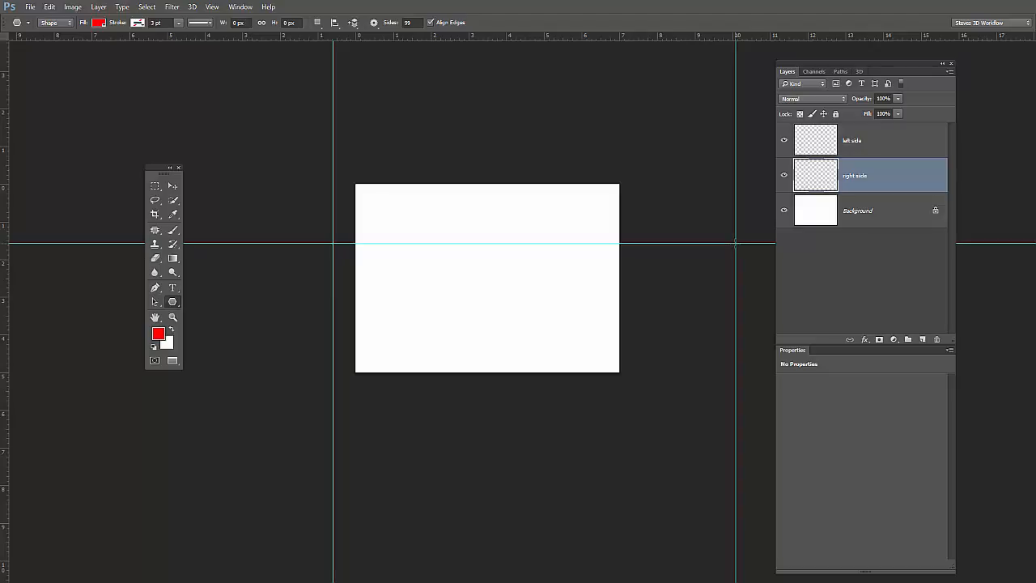
pyautogui.moveTo(736, 242); pyautogui.dragTo(86, 164)
pyautogui.moveTo(139, 187); pyautogui.dragTo(74, 143)
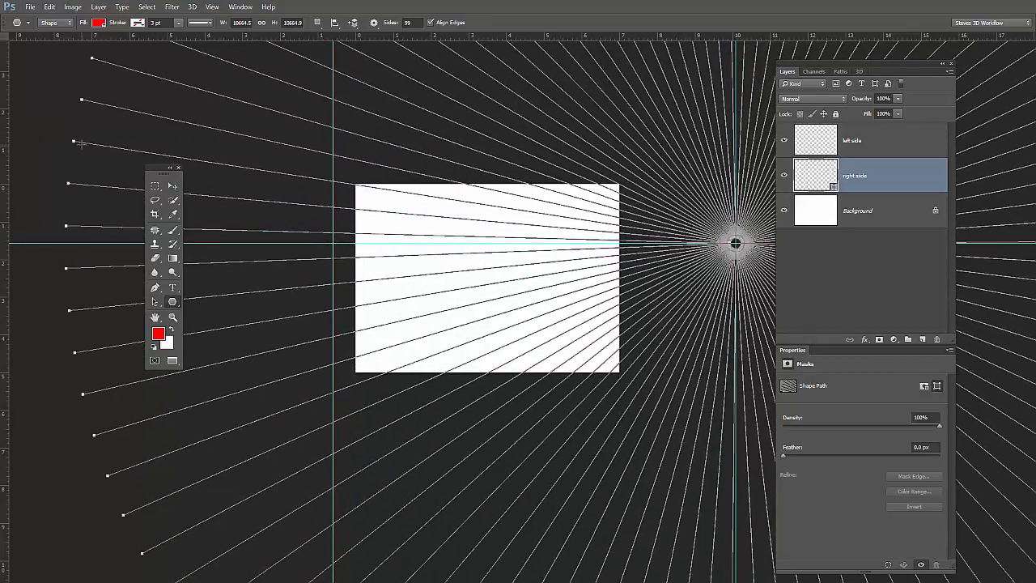
# Step: Display the star's shape path with its thumbnail size set to Large
pyautogui.click(839, 72)
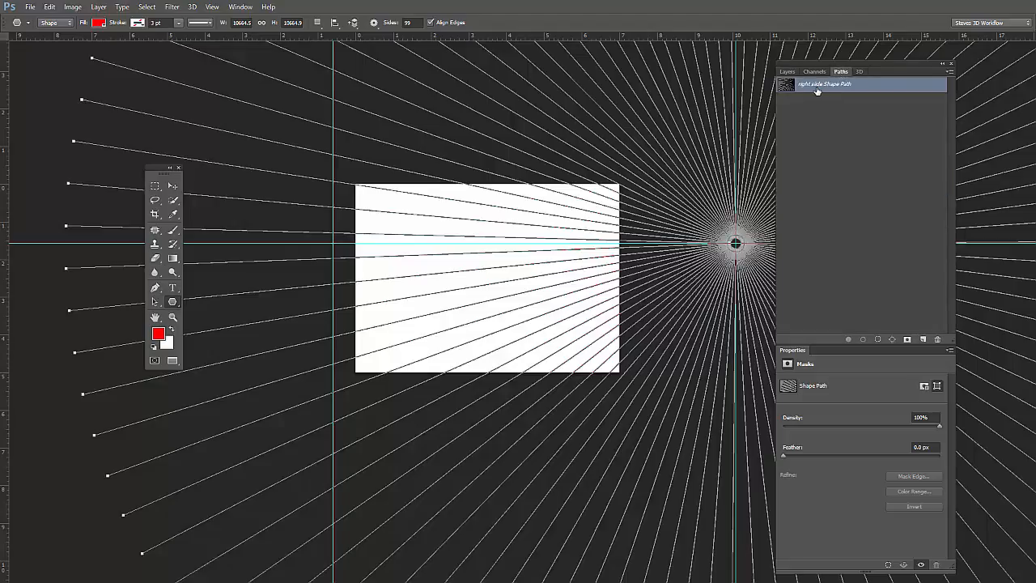
pyautogui.rightClick(855, 158)
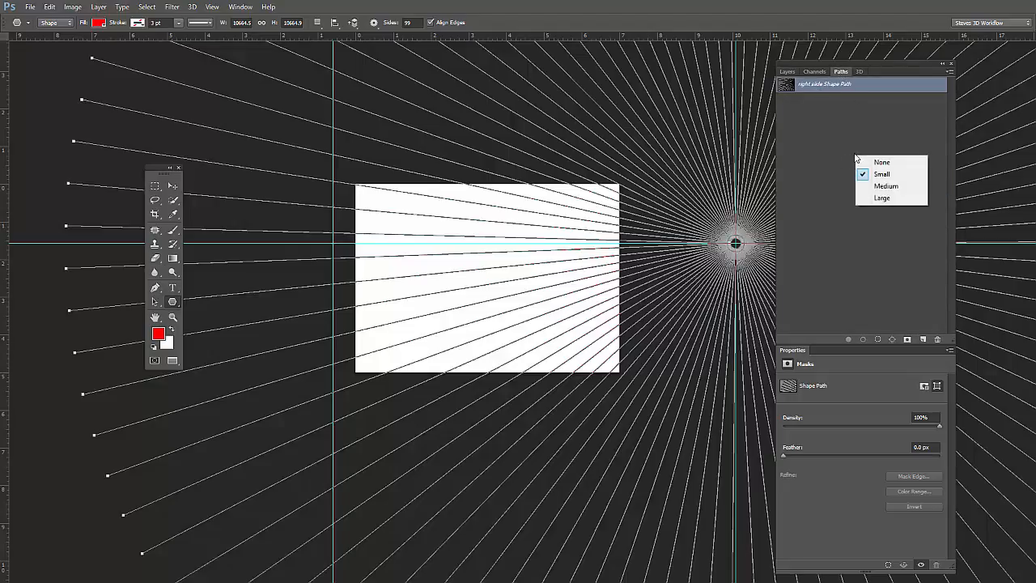
pyautogui.click(881, 198)
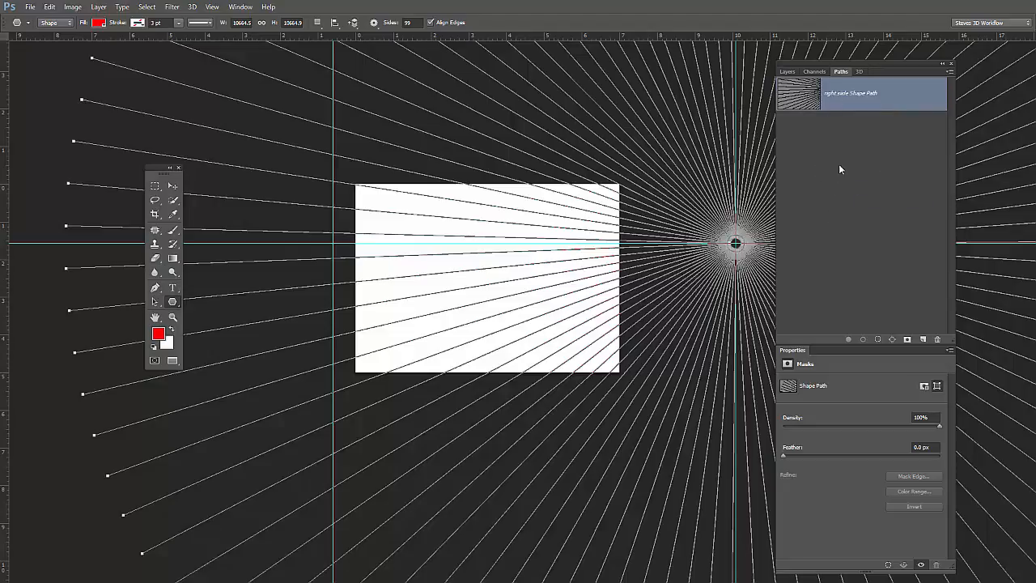
# Step: Add a Stroke effect to the "right side" layer with its position set to Outside and its colour to ff0000
pyautogui.click(788, 72)
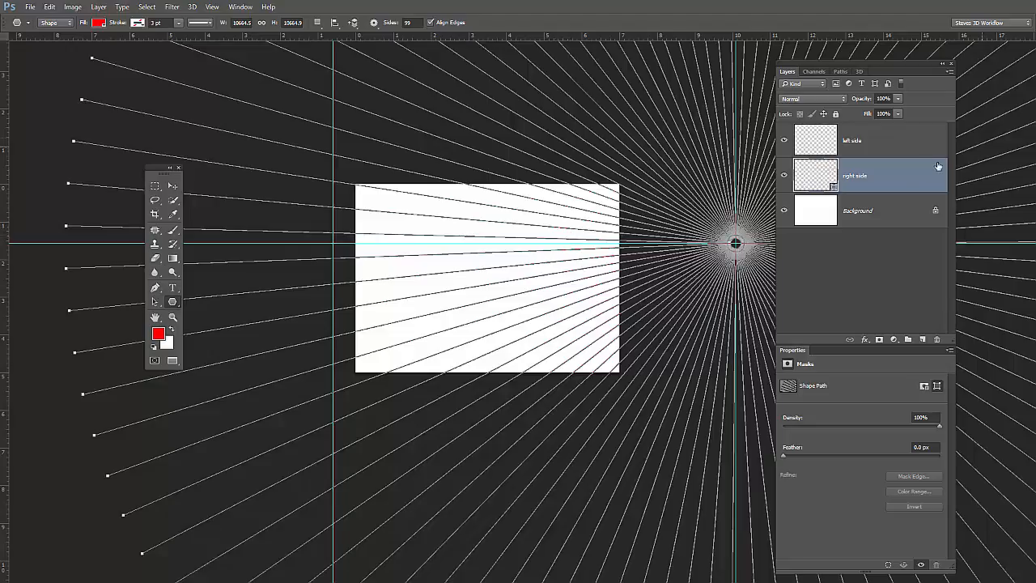
pyautogui.doubleClick(895, 175)
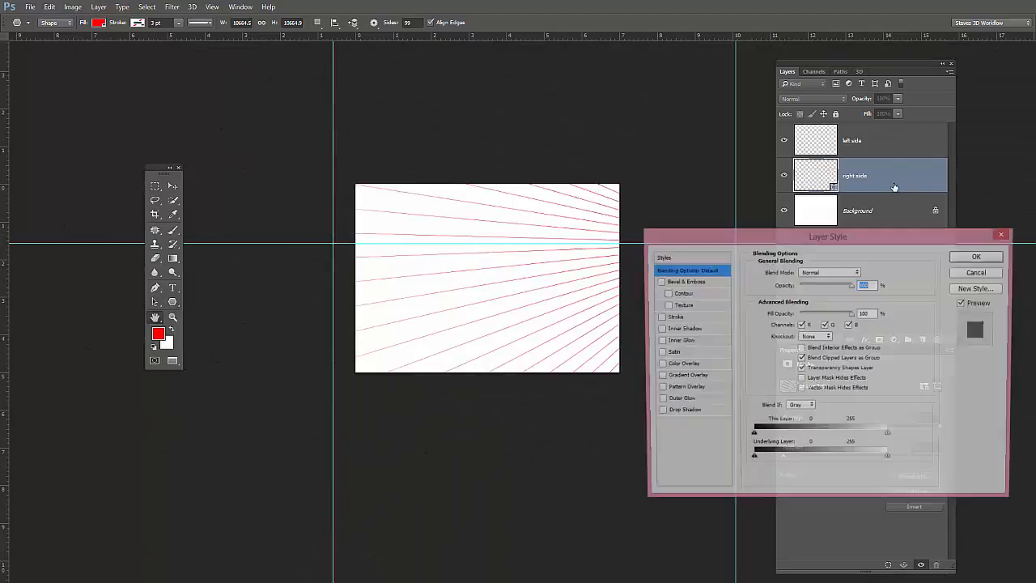
pyautogui.moveTo(881, 238); pyautogui.dragTo(859, 253)
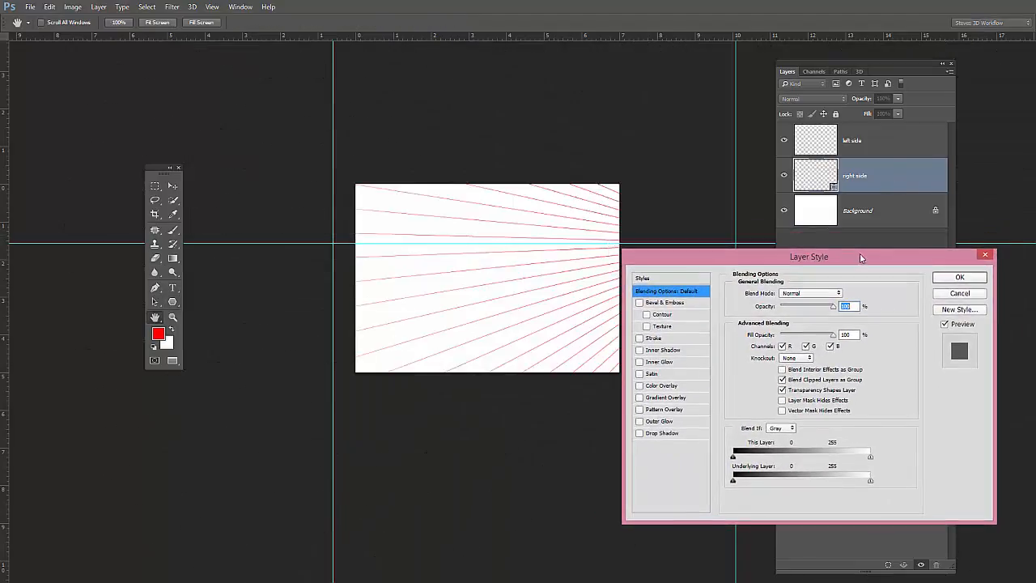
pyautogui.click(652, 338)
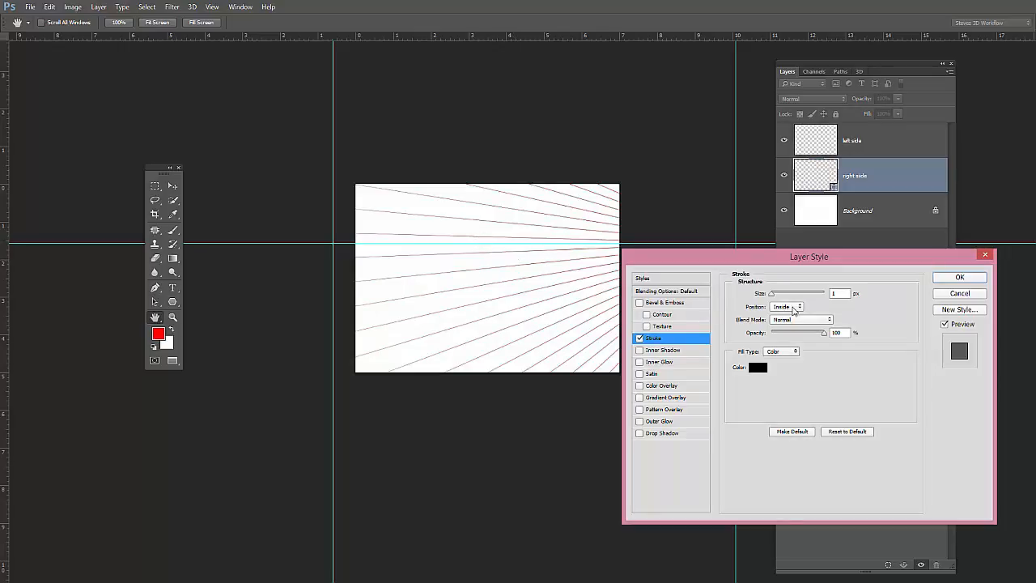
pyautogui.click(797, 307)
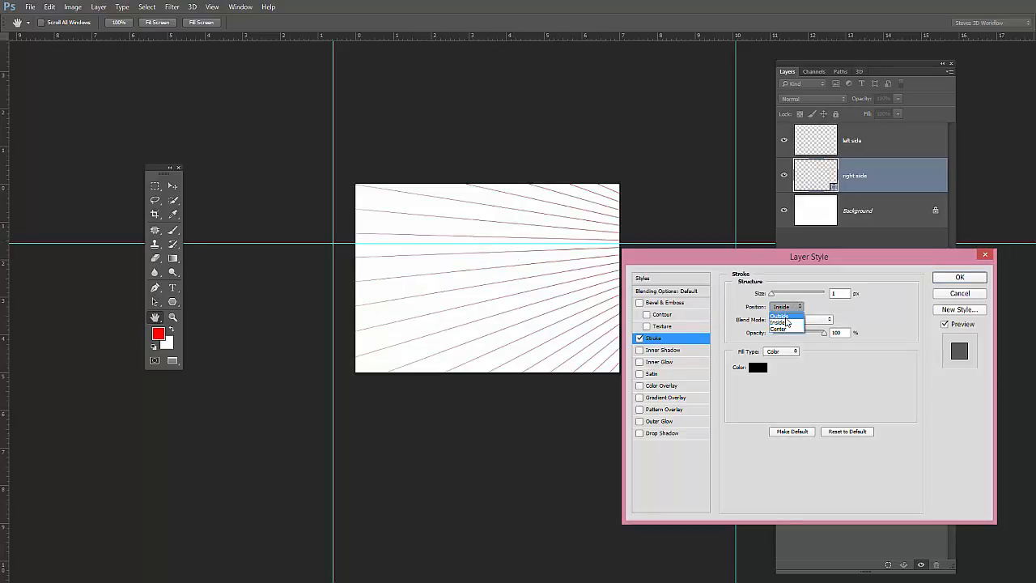
pyautogui.click(782, 317)
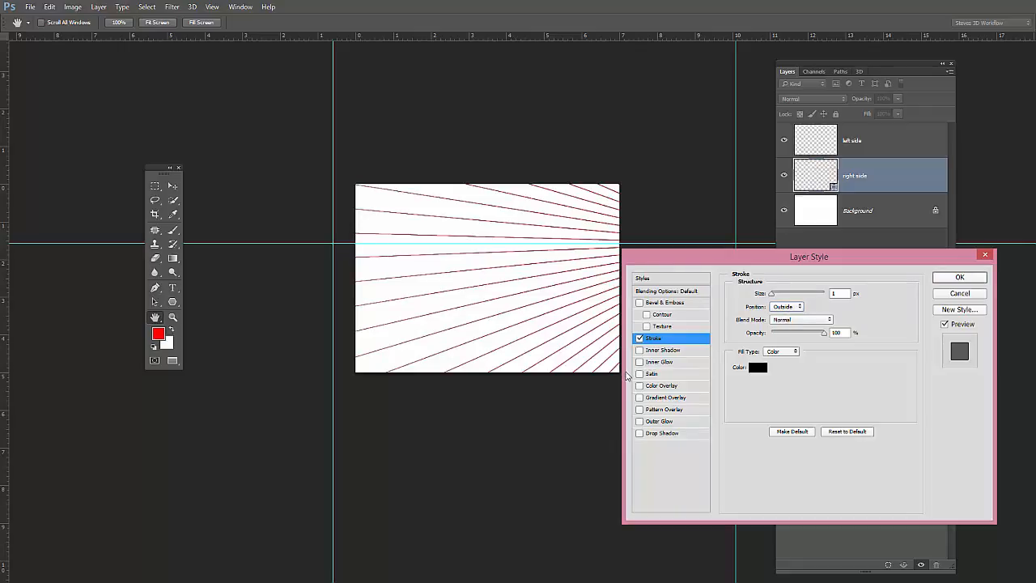
pyautogui.click(757, 366)
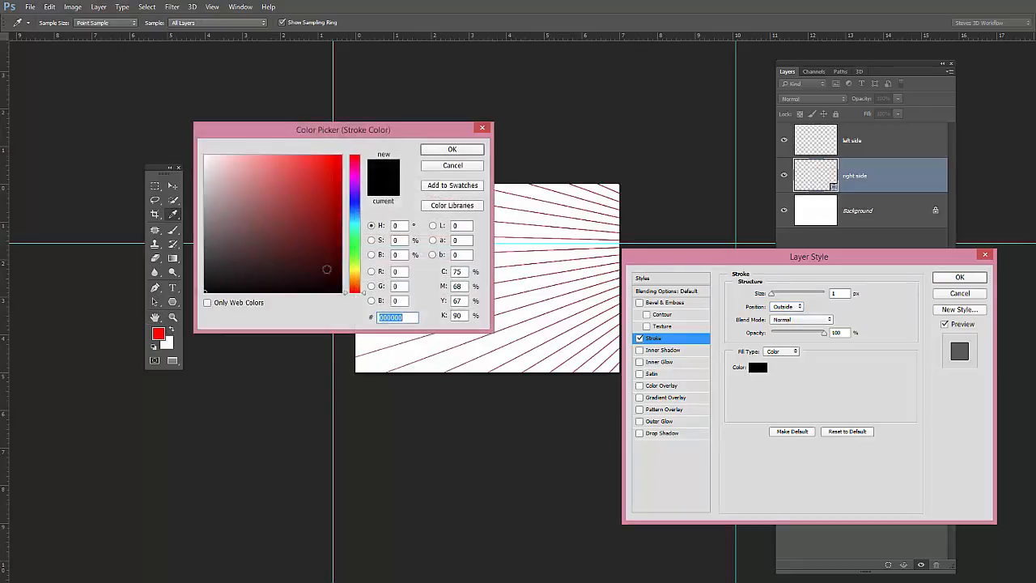
pyautogui.write('ff0000')
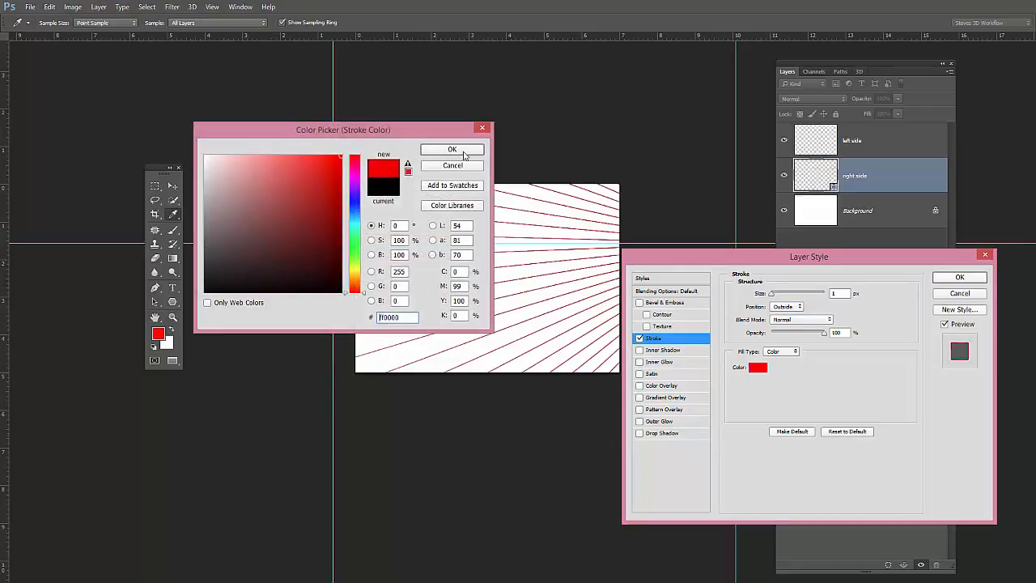
pyautogui.click(441, 151)
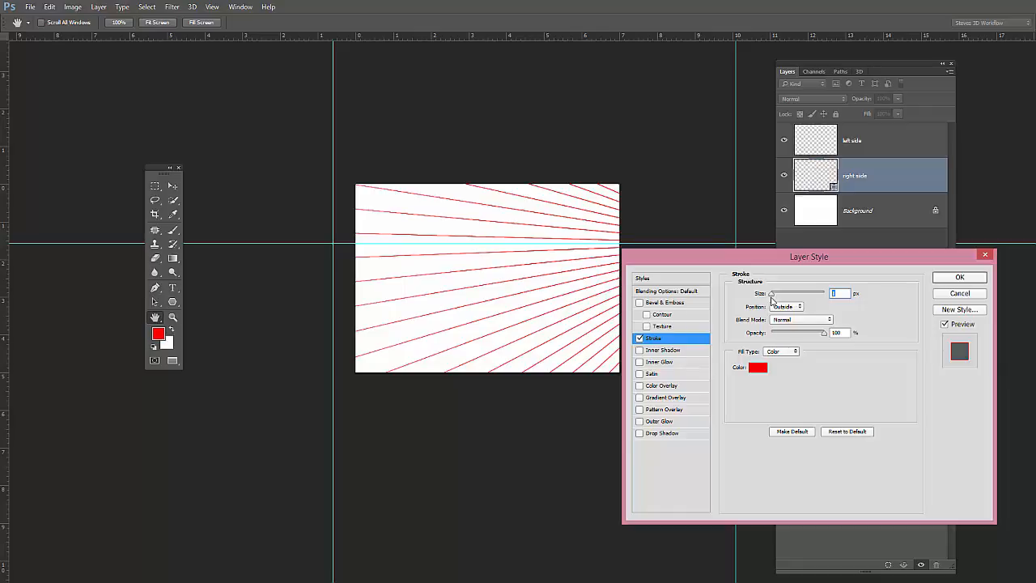
# Step: Try thicker sizes for the stroke, settle on 2 px, and apply the layer style
pyautogui.press('Up')
pyautogui.press('Up')
pyautogui.press('Up')
pyautogui.press('Up')
pyautogui.press('Up')
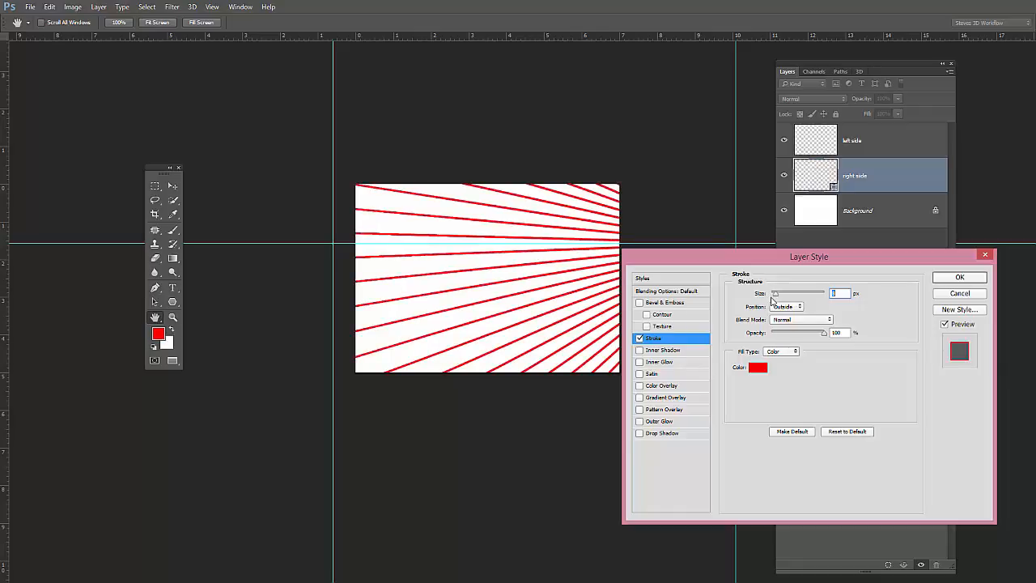
pyautogui.press('Up')
pyautogui.press('Up')
pyautogui.press('Up')
pyautogui.press('Up')
pyautogui.press('Down')
pyautogui.press('Down')
pyautogui.press('Down')
pyautogui.press('Down')
pyautogui.press('Down')
pyautogui.press('Down')
pyautogui.press('Down')
pyautogui.press('Down')
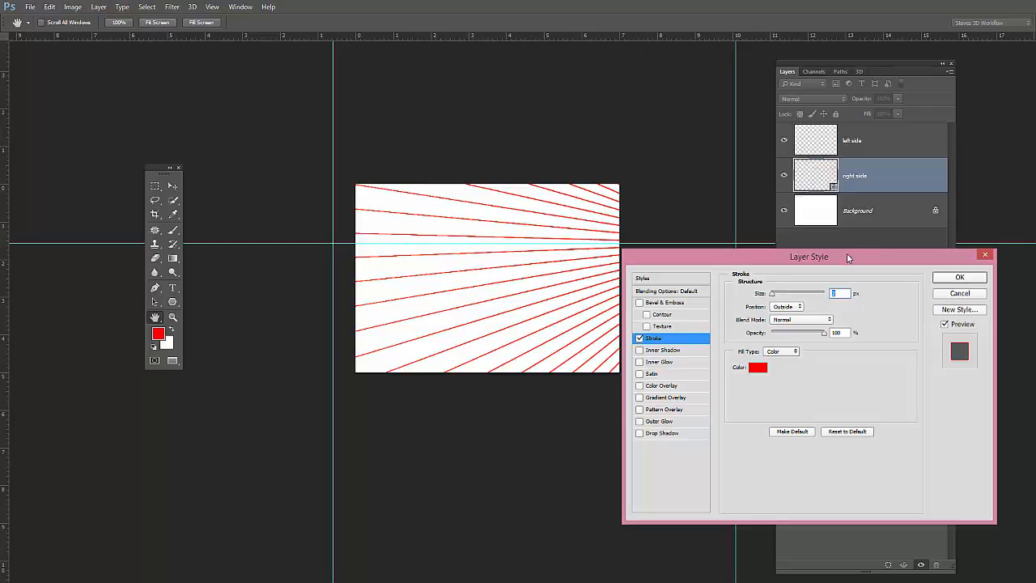
pyautogui.click(959, 277)
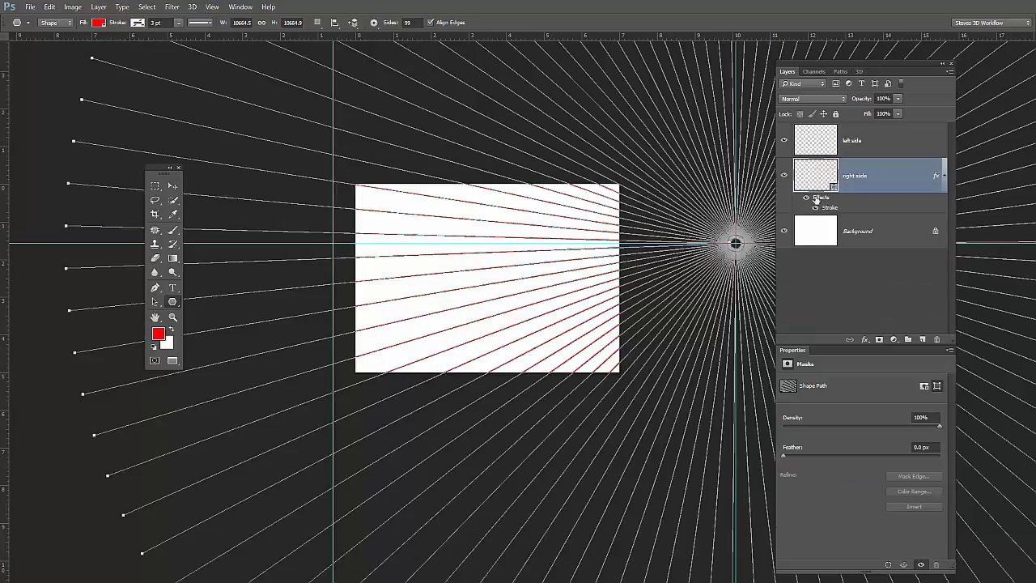
# Step: Hide and redisplay the "right side" layer's effects to compare the grid lines with and without the stroke
pyautogui.click(806, 198)
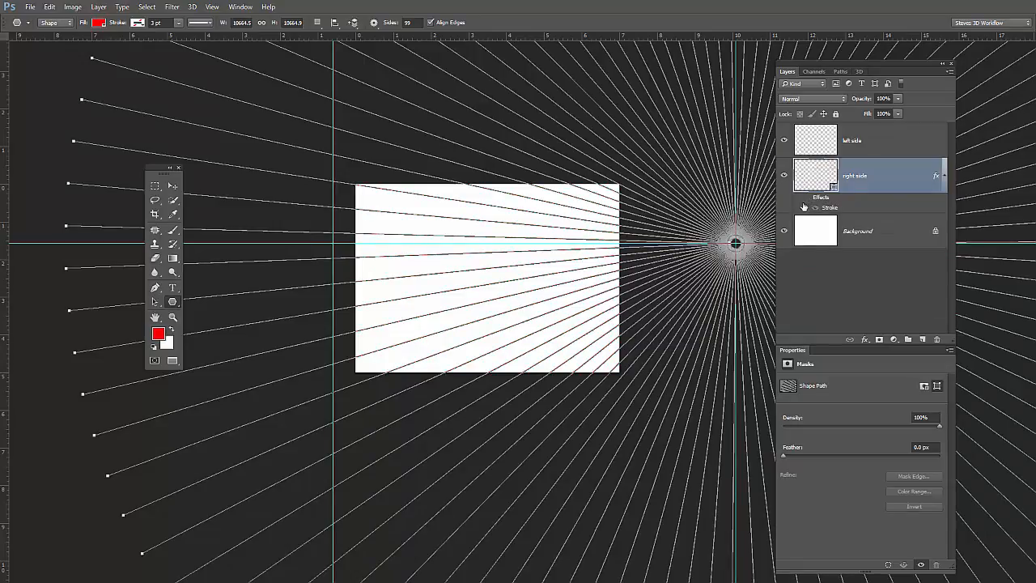
pyautogui.click(806, 198)
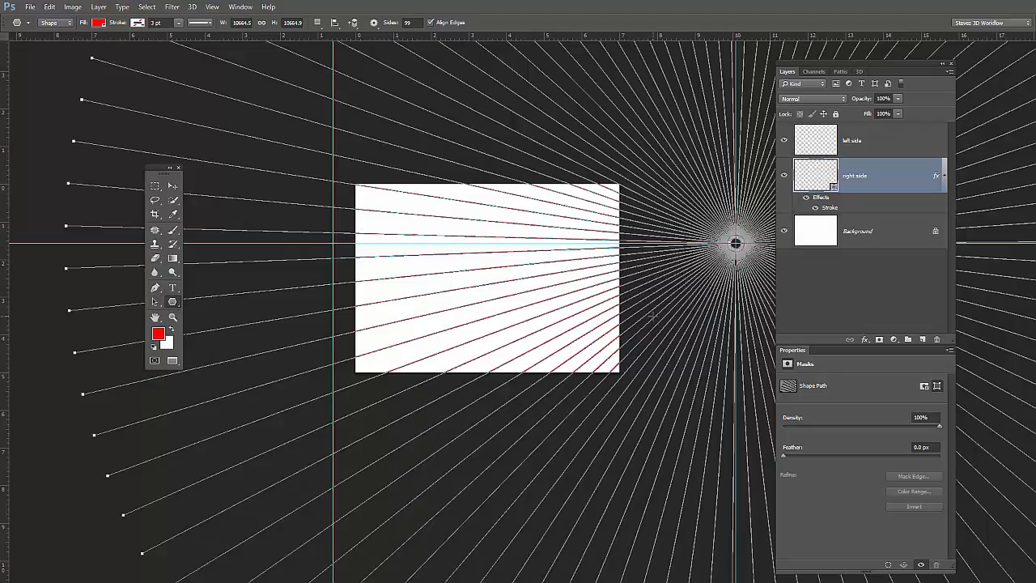
# Step: With the foreground colour set to 00ff18, draw a star about 5662 px wide on the "left side" layer, centred where the left-hand guides cross
pyautogui.click(158, 333)
pyautogui.click(352, 203)
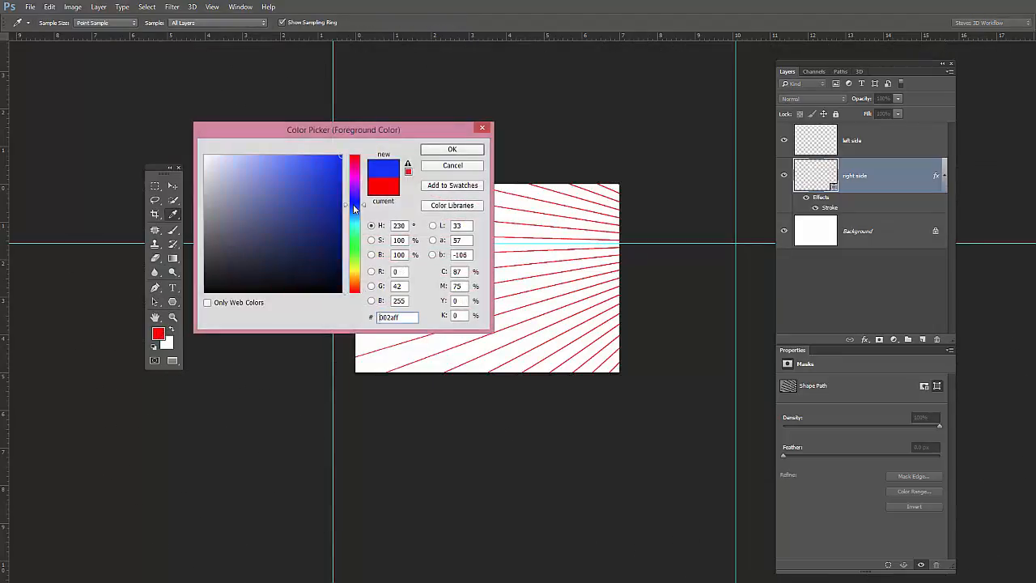
pyautogui.click(353, 247)
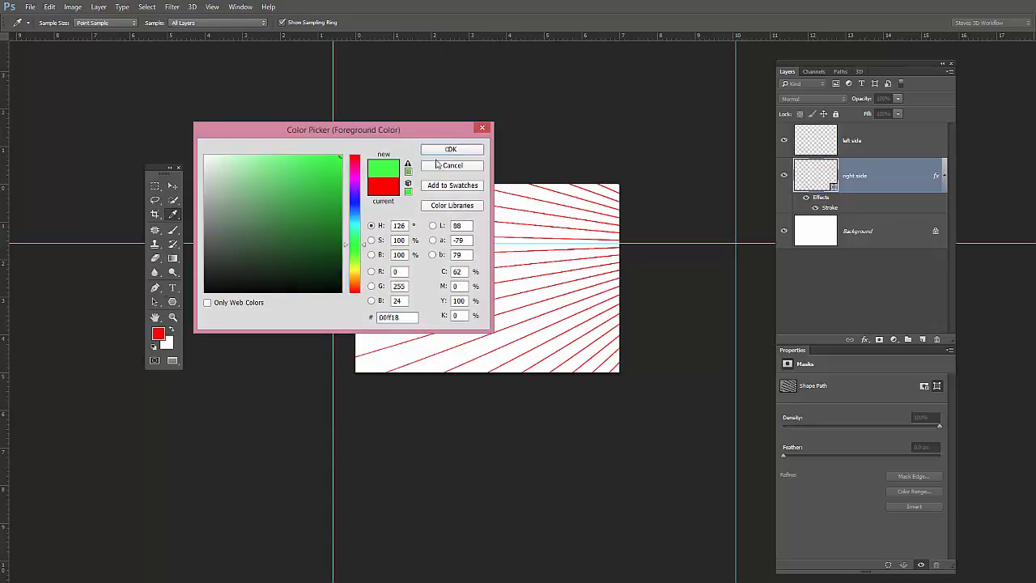
pyautogui.click(452, 149)
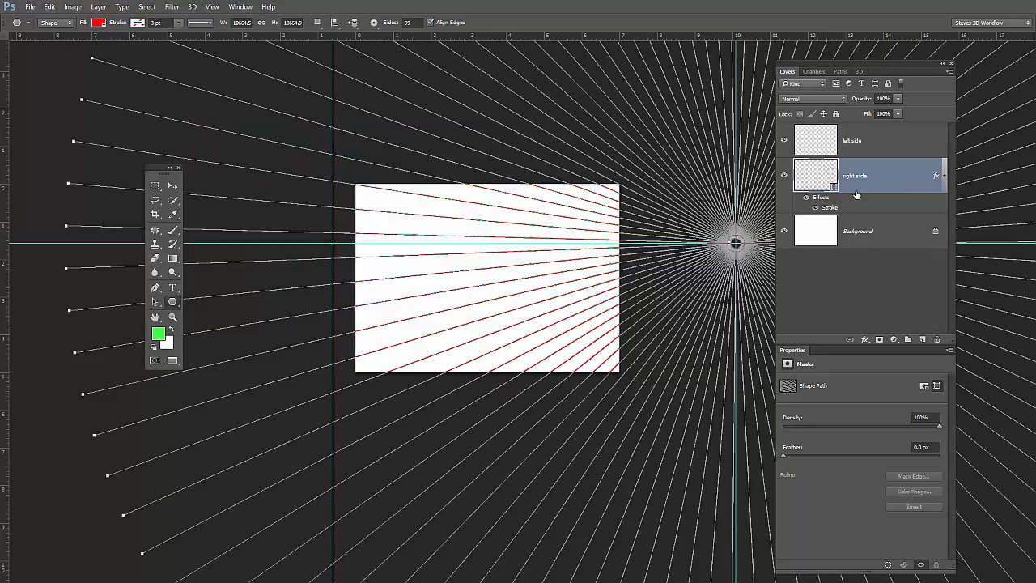
pyautogui.click(826, 138)
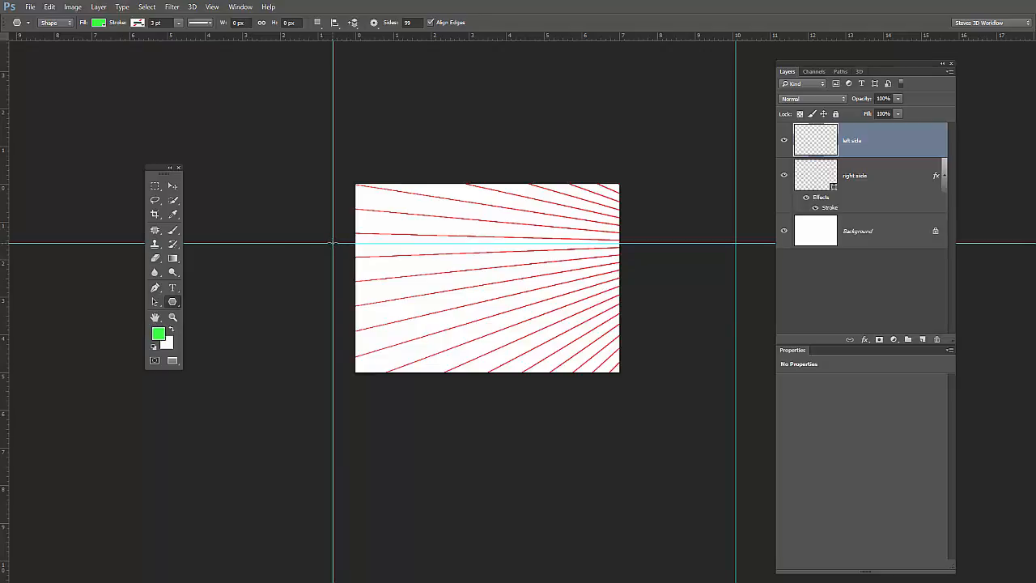
pyautogui.moveTo(333, 242); pyautogui.dragTo(686, 229)
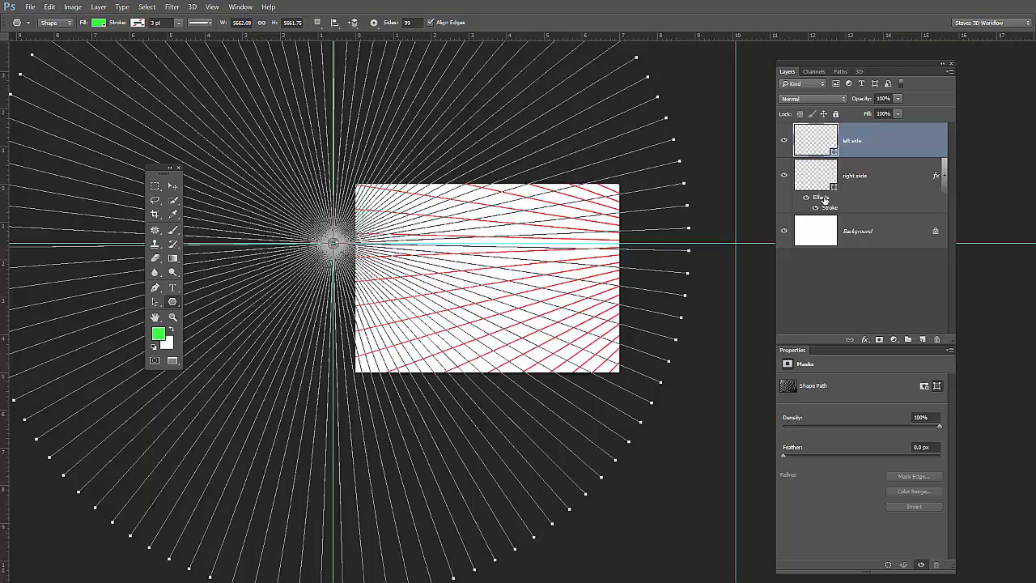
# Step: Copy the "right side" layer's effects to the "left side" layer and set the copied stroke's colour to 00ff30
pyautogui.press('alt')
pyautogui.moveTo(821, 199); pyautogui.dragTo(874, 140)
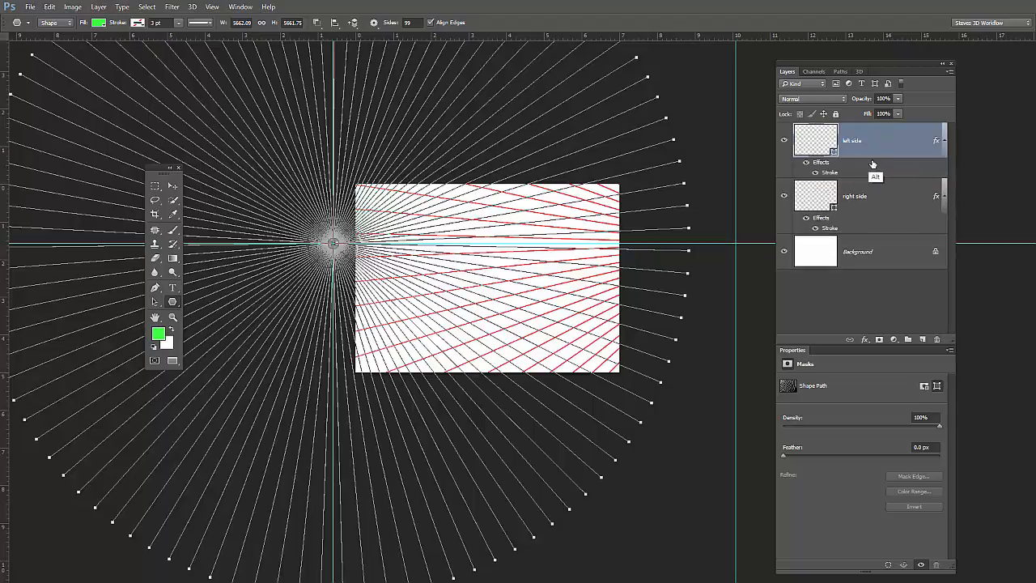
pyautogui.doubleClick(831, 173)
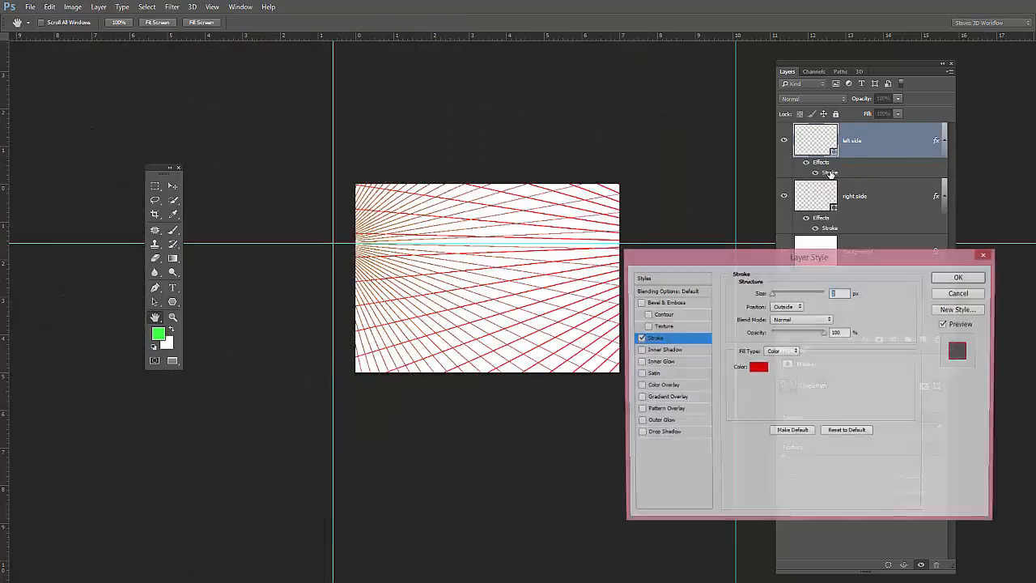
pyautogui.click(757, 366)
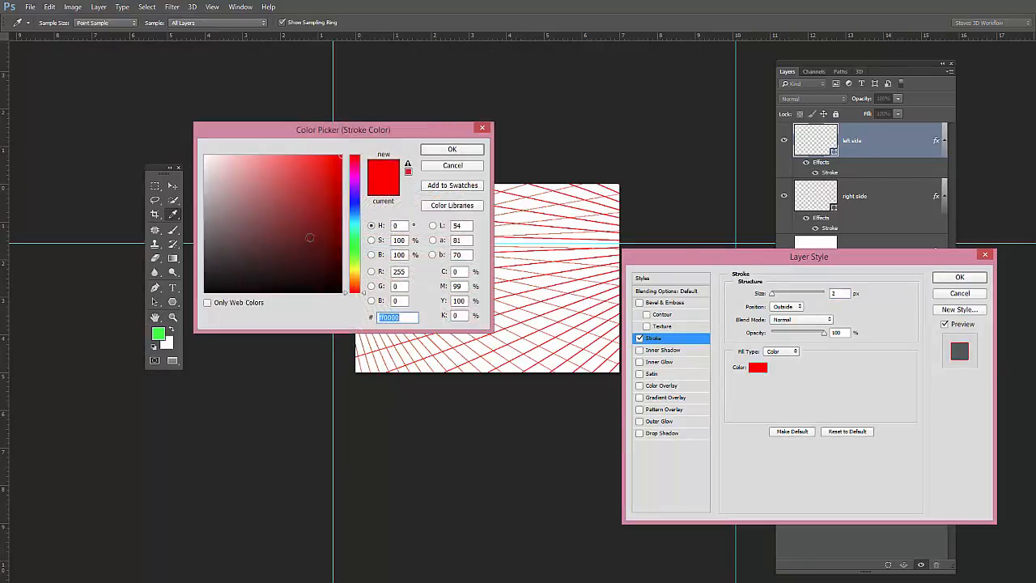
pyautogui.click(356, 242)
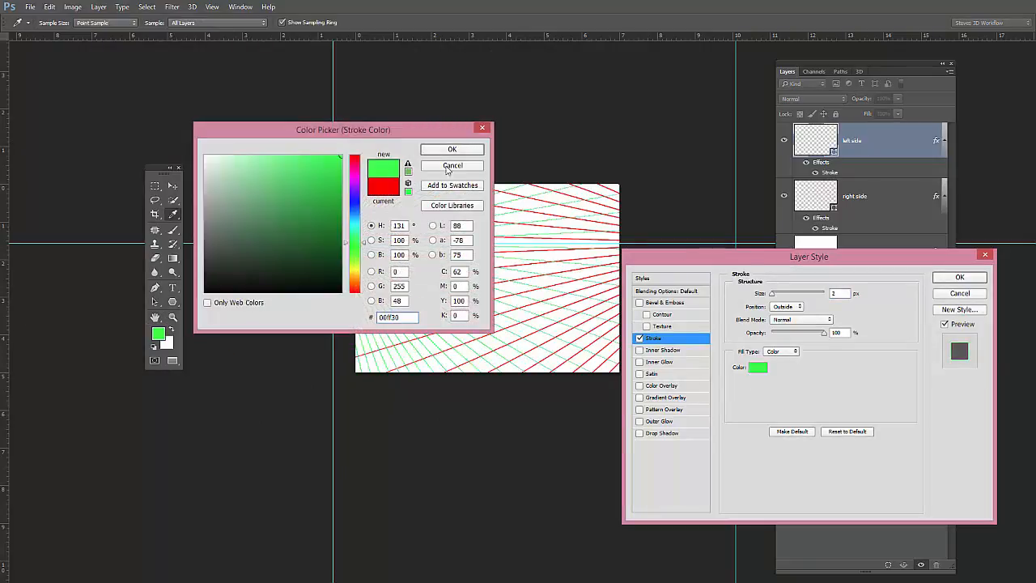
pyautogui.click(451, 149)
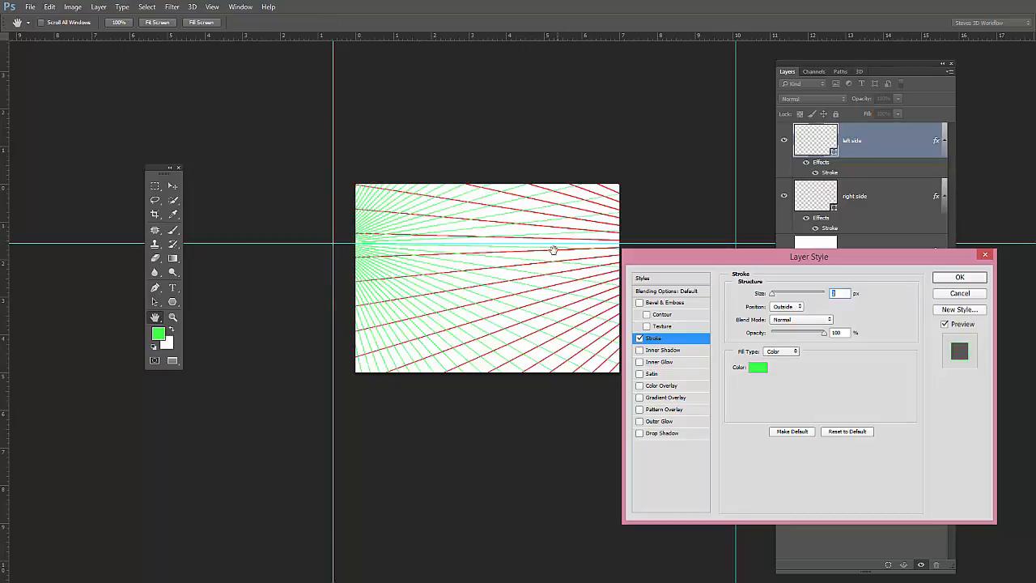
pyautogui.click(958, 276)
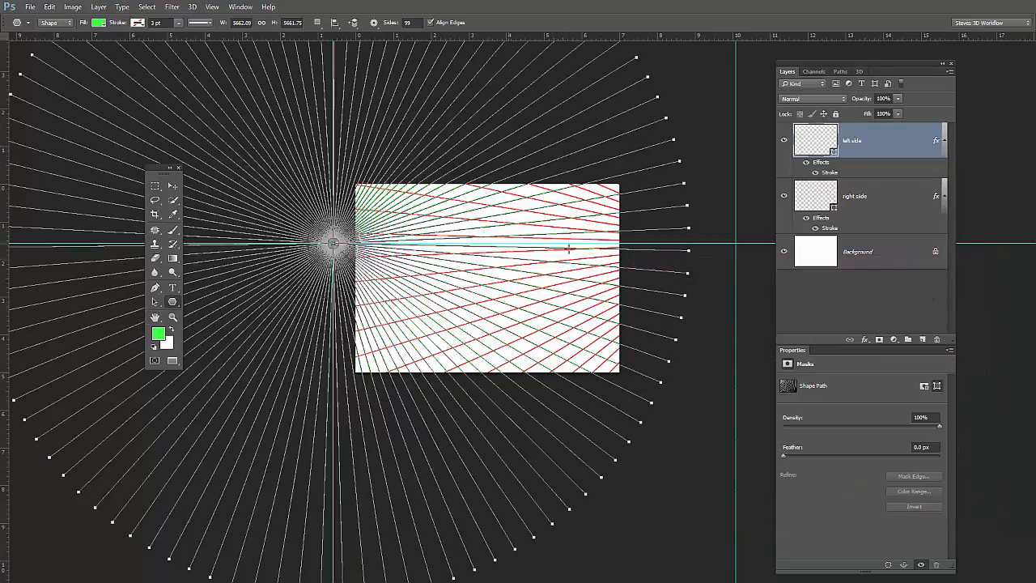
# Step: Deselect all layers to hide the shape paths and examine the combined red and green grid up close
pyautogui.click(833, 303)
pyautogui.click(833, 304)
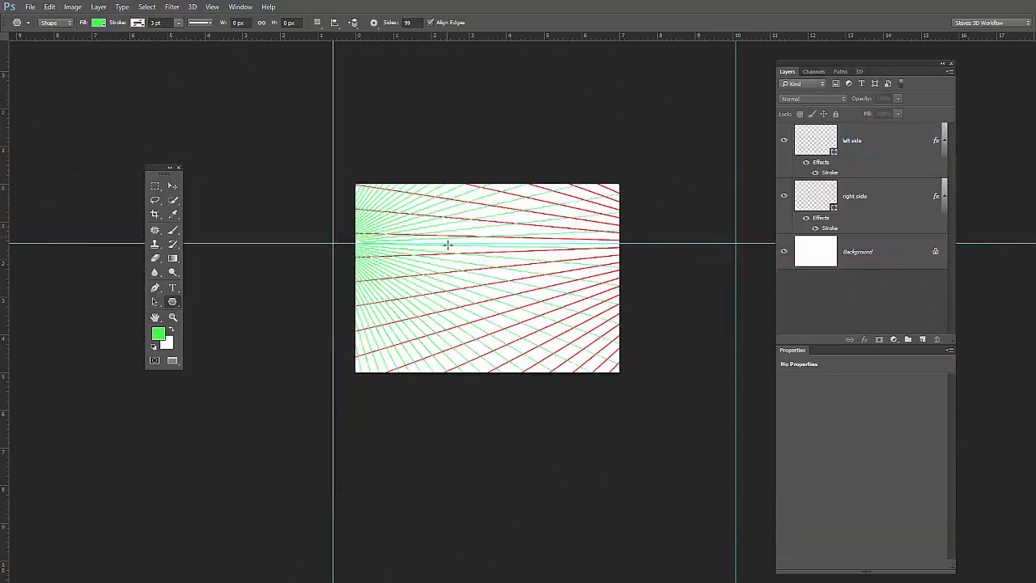
pyautogui.scroll(4, 510, 246)
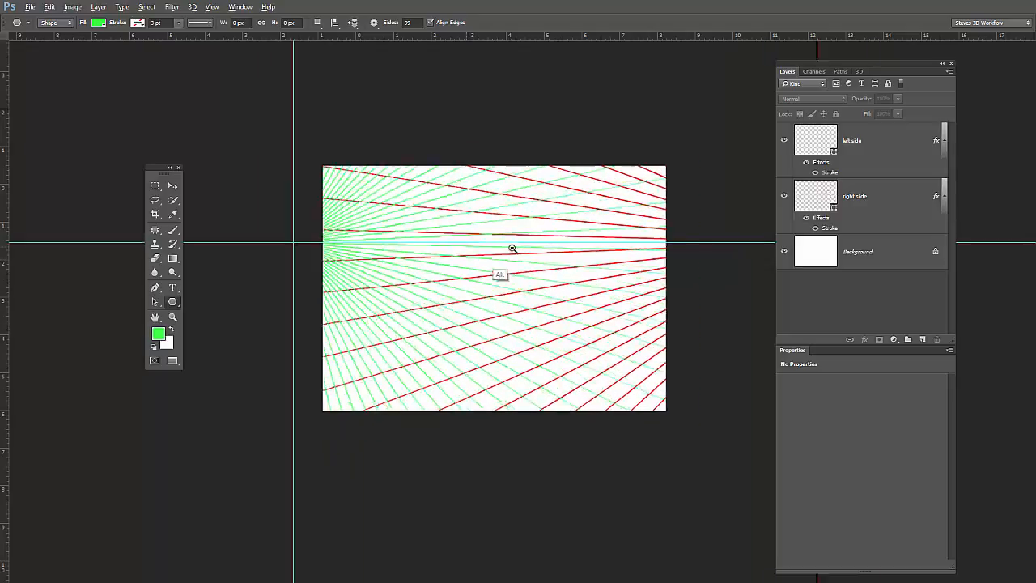
pyautogui.scroll(-5, 540, 249)
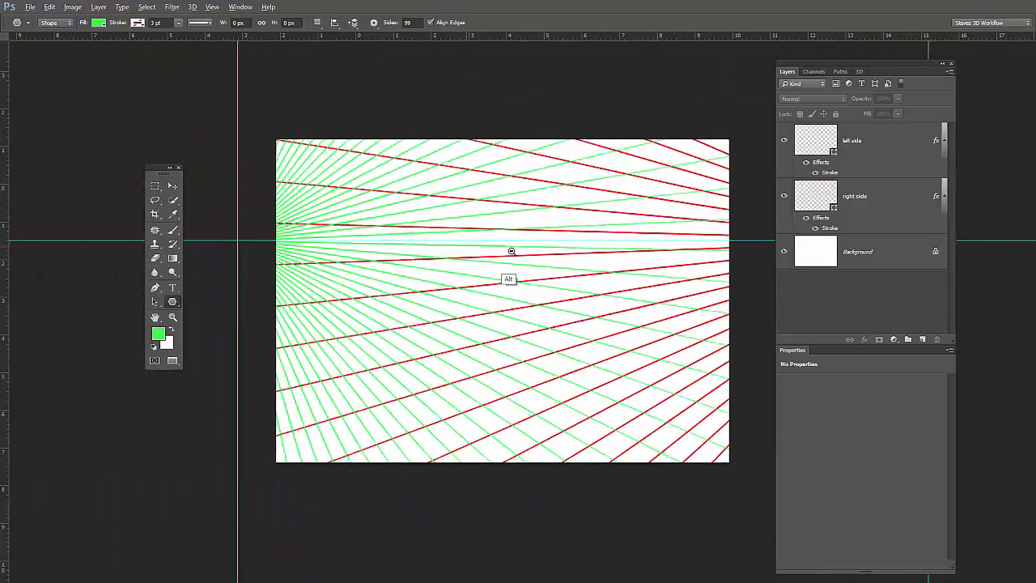
pyautogui.scroll(2, 504, 250)
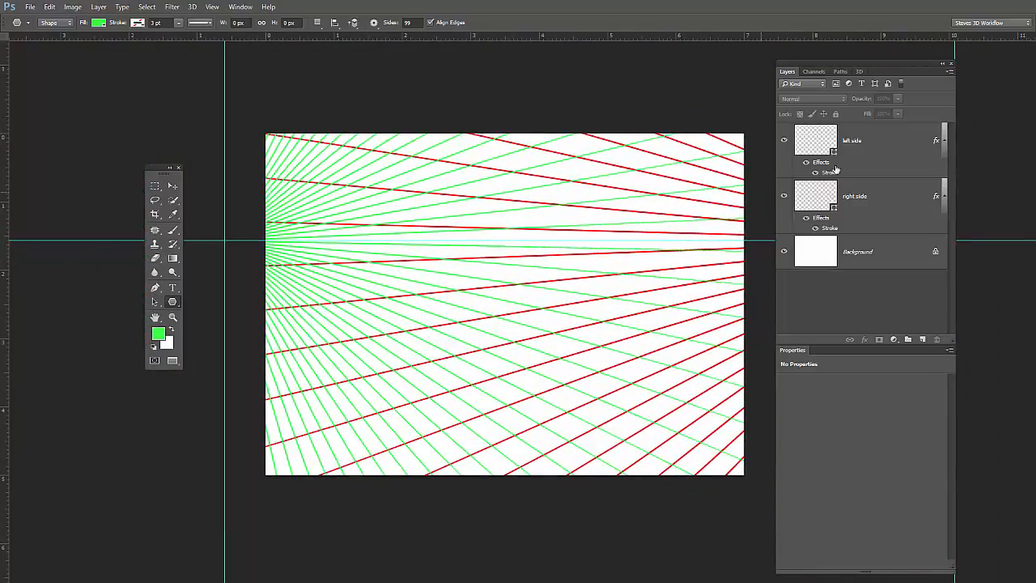
# Step: Group the "left side" and "right side" layers and set the group's opacity to 51%
pyautogui.click(868, 148)
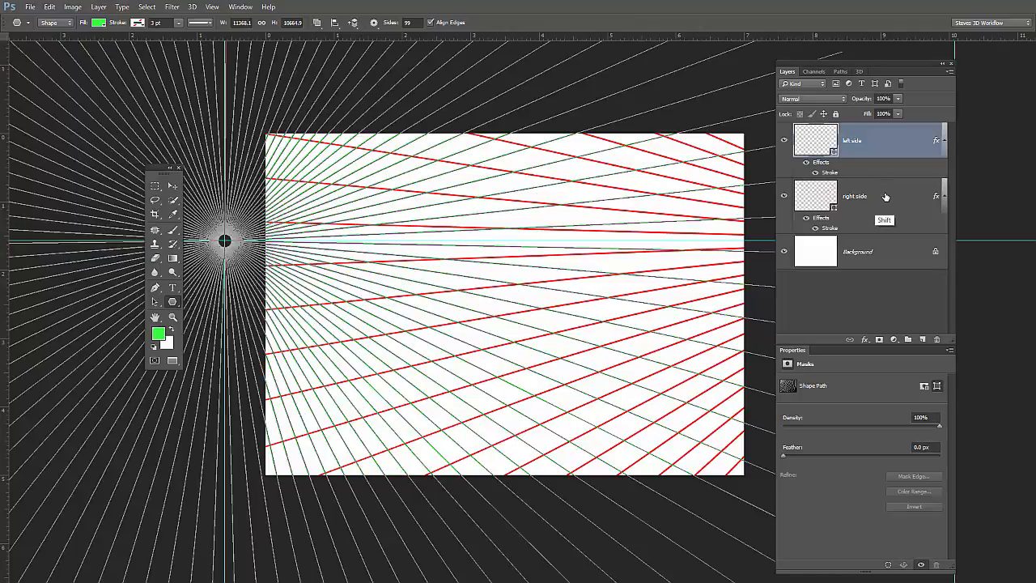
pyautogui.keyDown('shift'); pyautogui.click(882, 199); pyautogui.keyUp('shift')
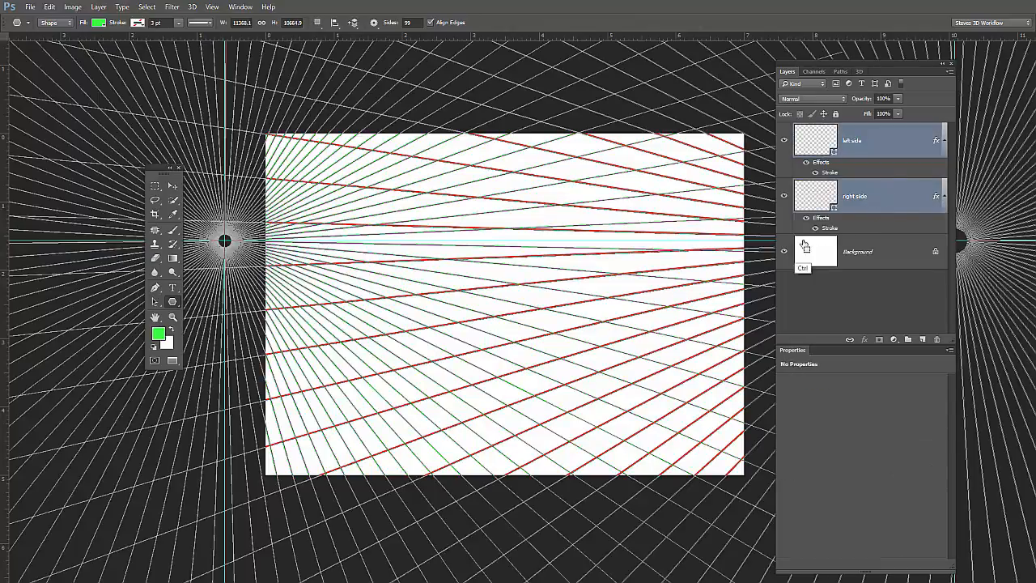
pyautogui.hotkey('ctrl', 'g')
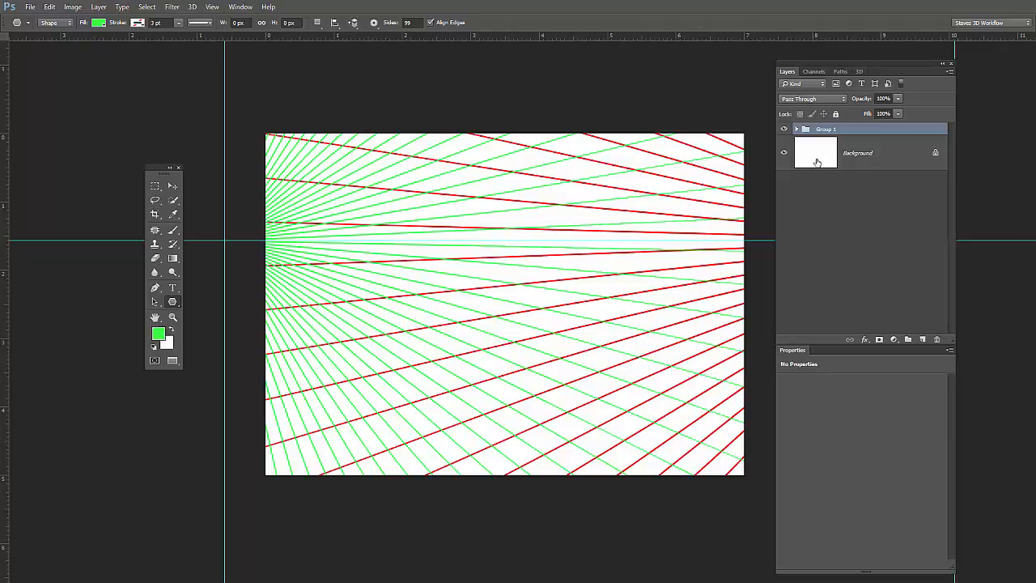
pyautogui.click(854, 100)
pyautogui.moveTo(854, 101)
pyautogui.mouseDown()
pyautogui.moveTo(817, 102)
pyautogui.moveTo(845, 107)
pyautogui.moveTo(836, 106)
pyautogui.mouseUp()
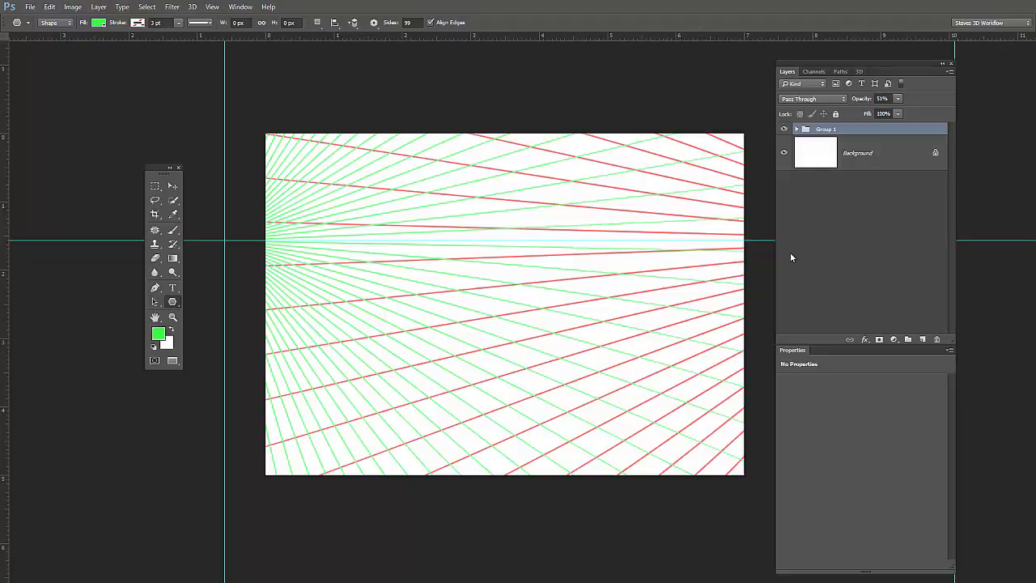